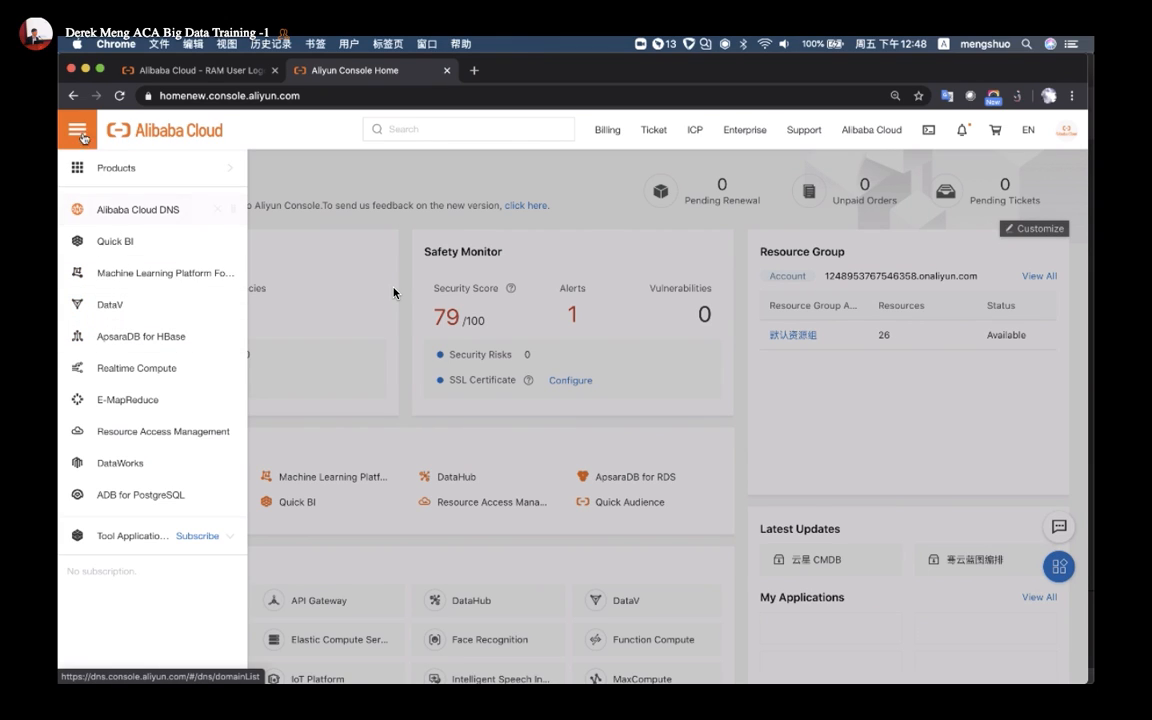
# Search the Alibaba Cloud product list for "datawor" and open the DataWorks console
pyautogui.click(79, 131)
pyautogui.click(79, 131)
pyautogui.click(114, 172)
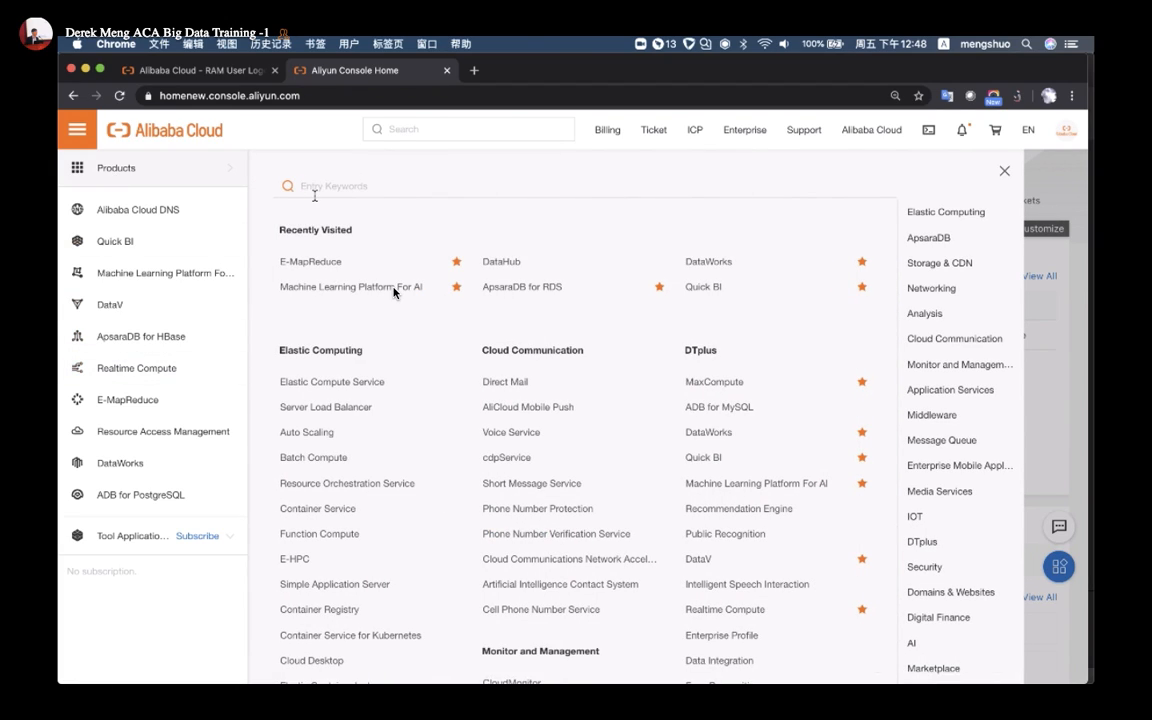
pyautogui.write('data')
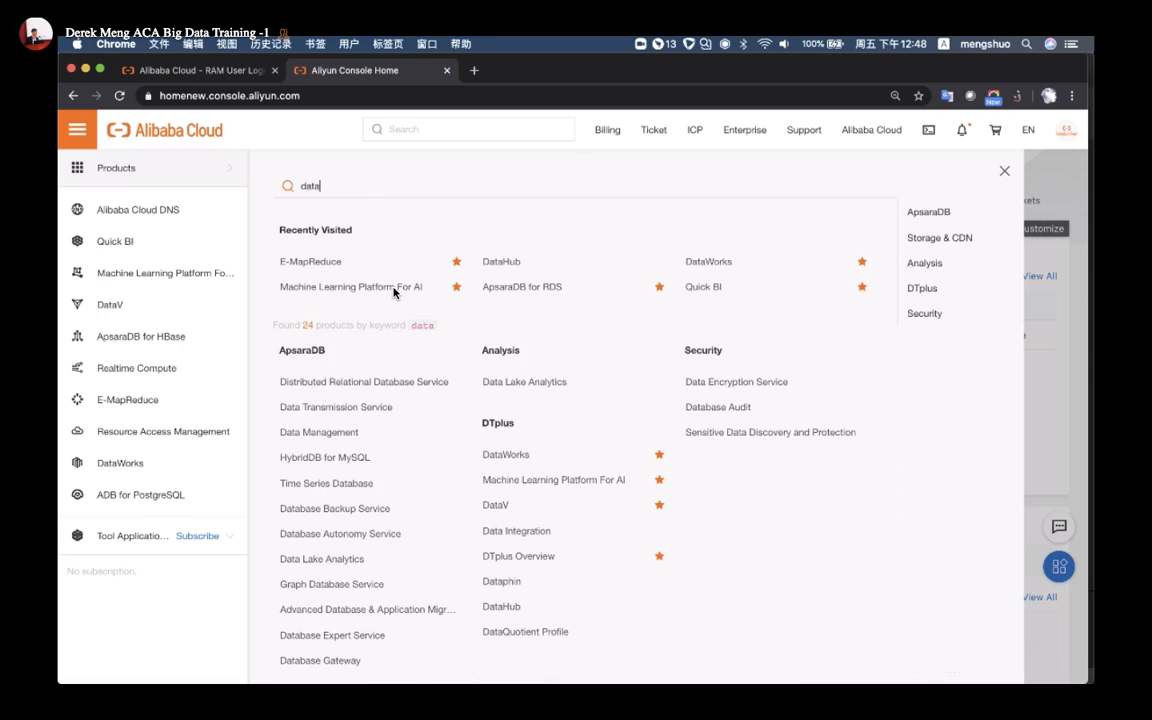
pyautogui.write('wor')
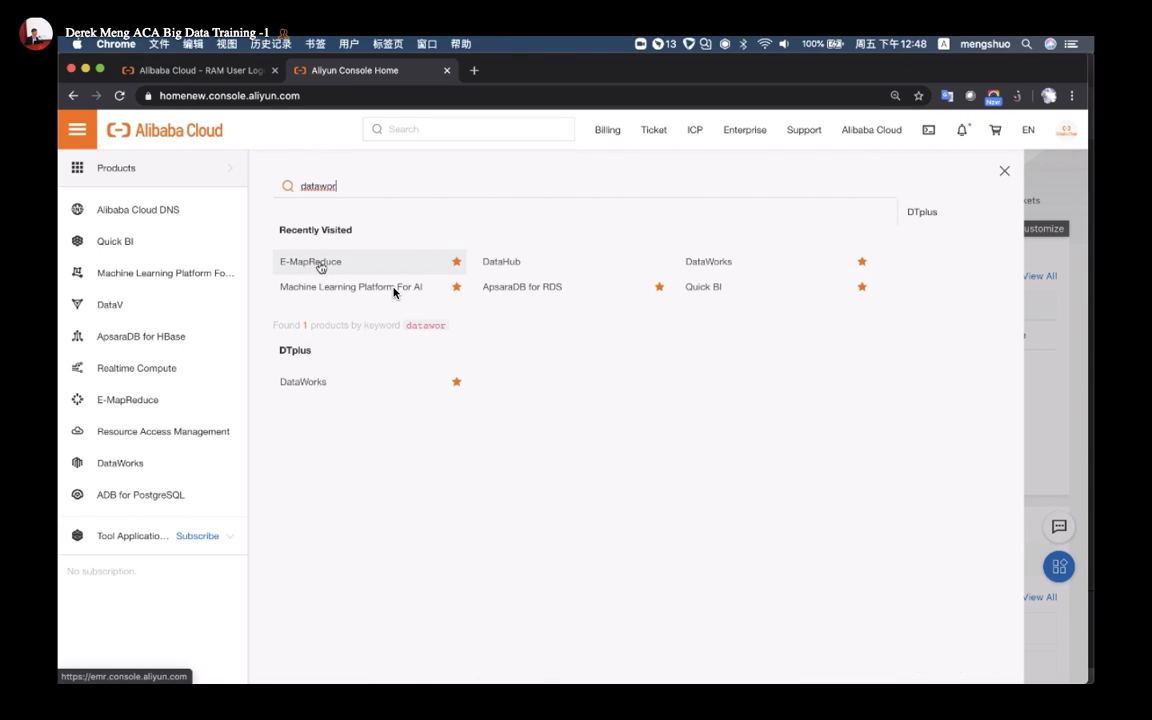
pyautogui.click(305, 379)
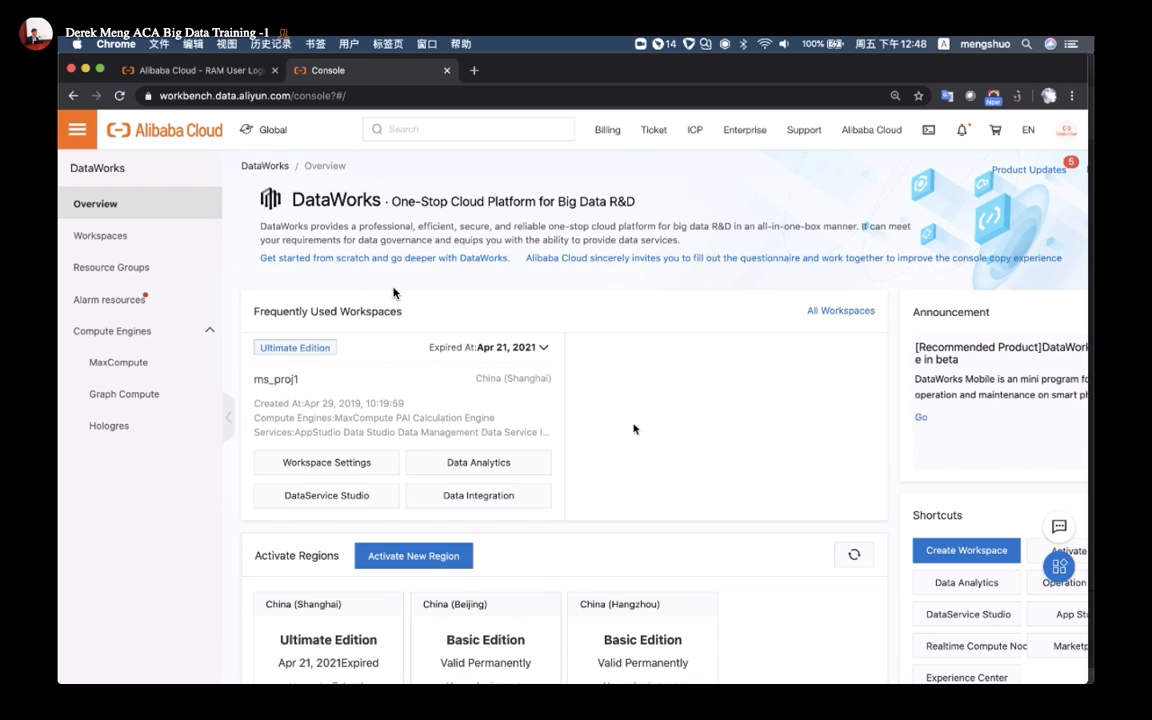
# Start creating a DataWorks workspace and choose China (Shanghai) as its region
pyautogui.scroll(-2, 635, 428)
pyautogui.scroll(1, 640, 425)
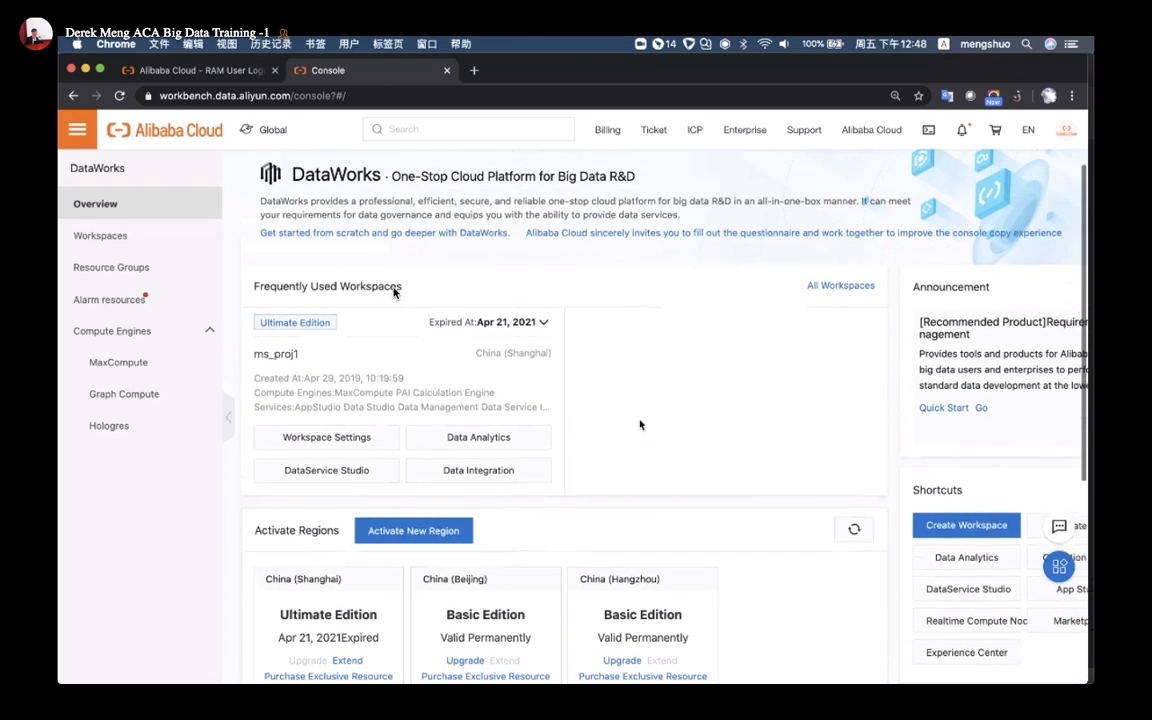
pyautogui.click(948, 530)
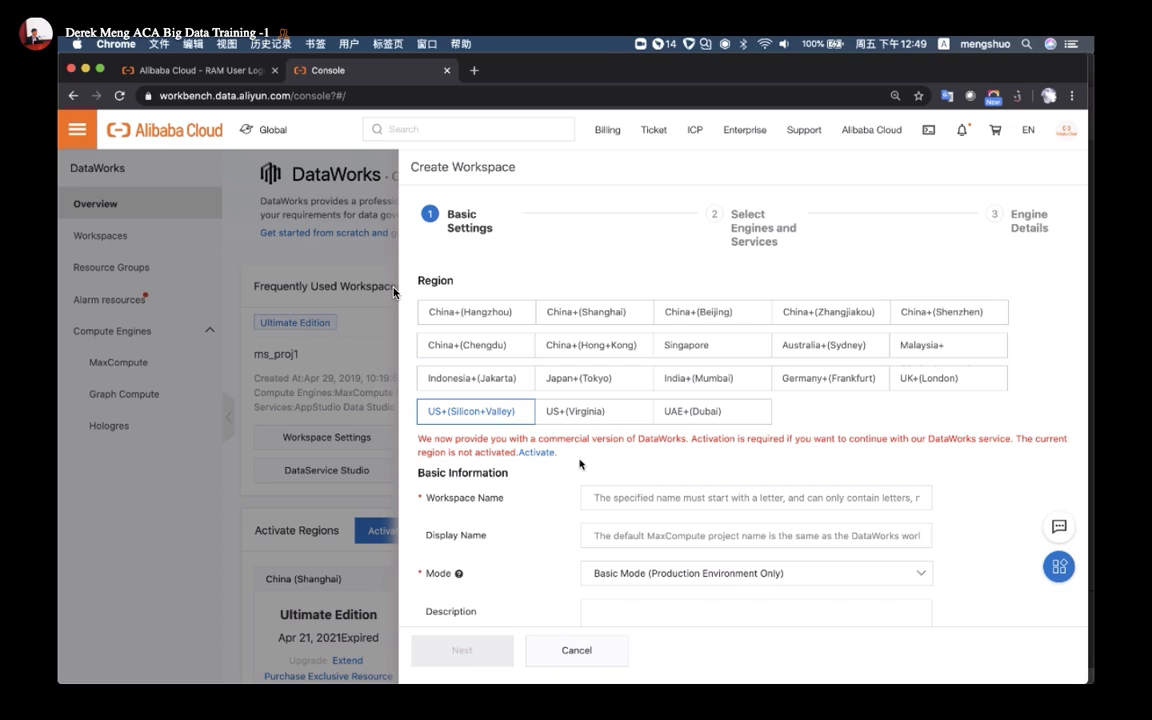
pyautogui.click(690, 350)
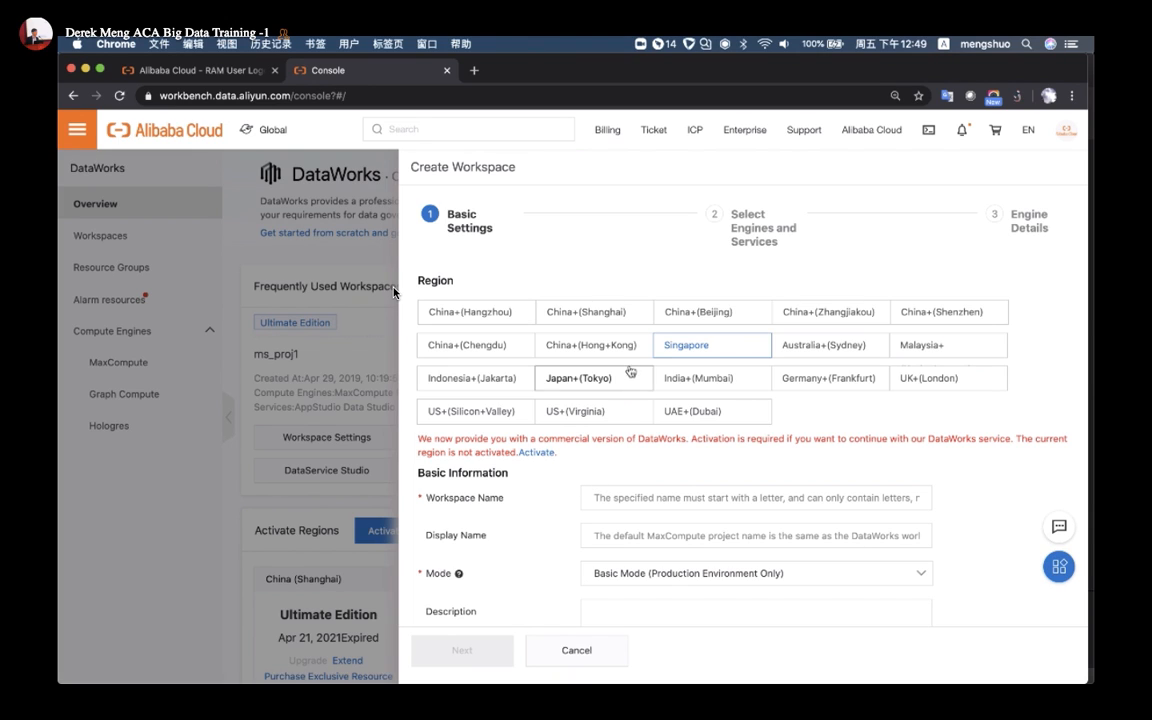
pyautogui.click(627, 316)
# Name the workspace demodw06, set its mode to Standard Mode (Development and Production Environments), and proceed to engine selection
pyautogui.scroll(-2, 757, 432)
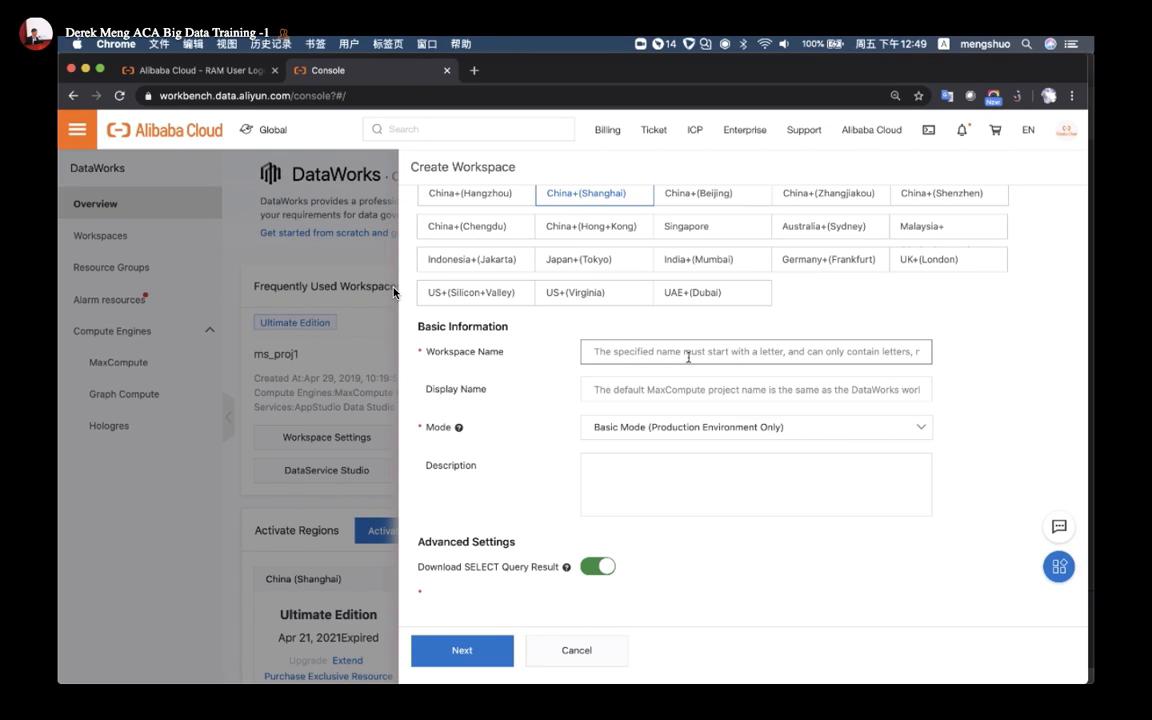
pyautogui.write('demodw')
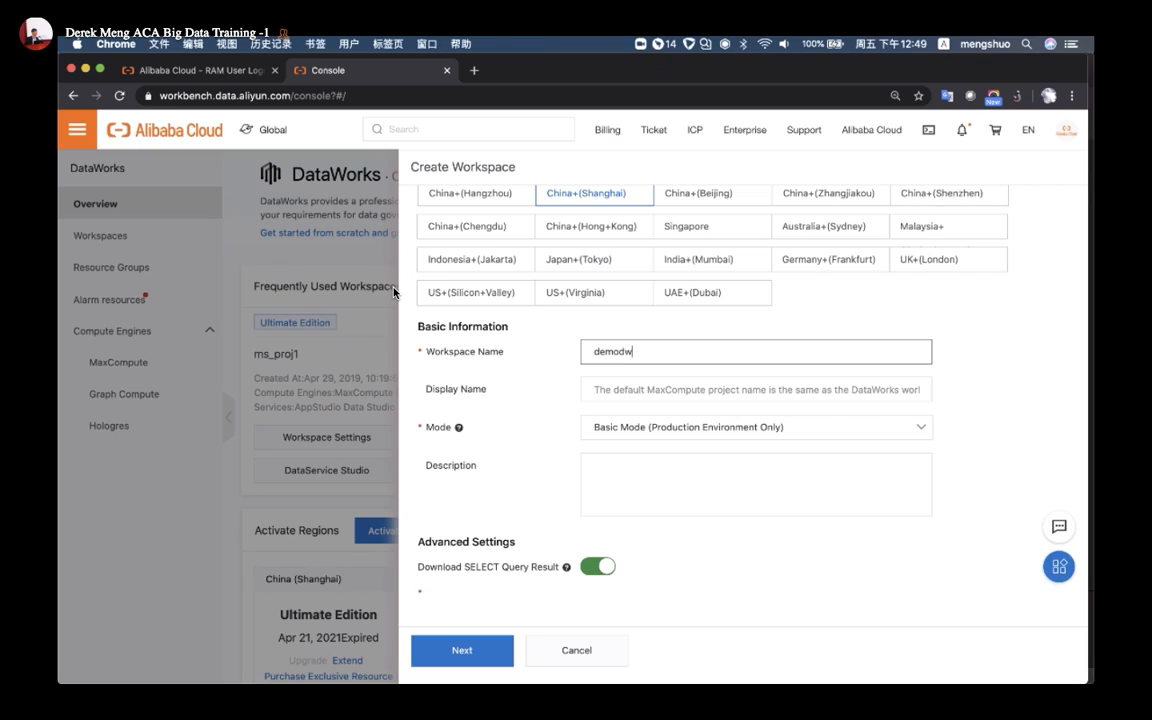
pyautogui.write('06')
pyautogui.click(642, 430)
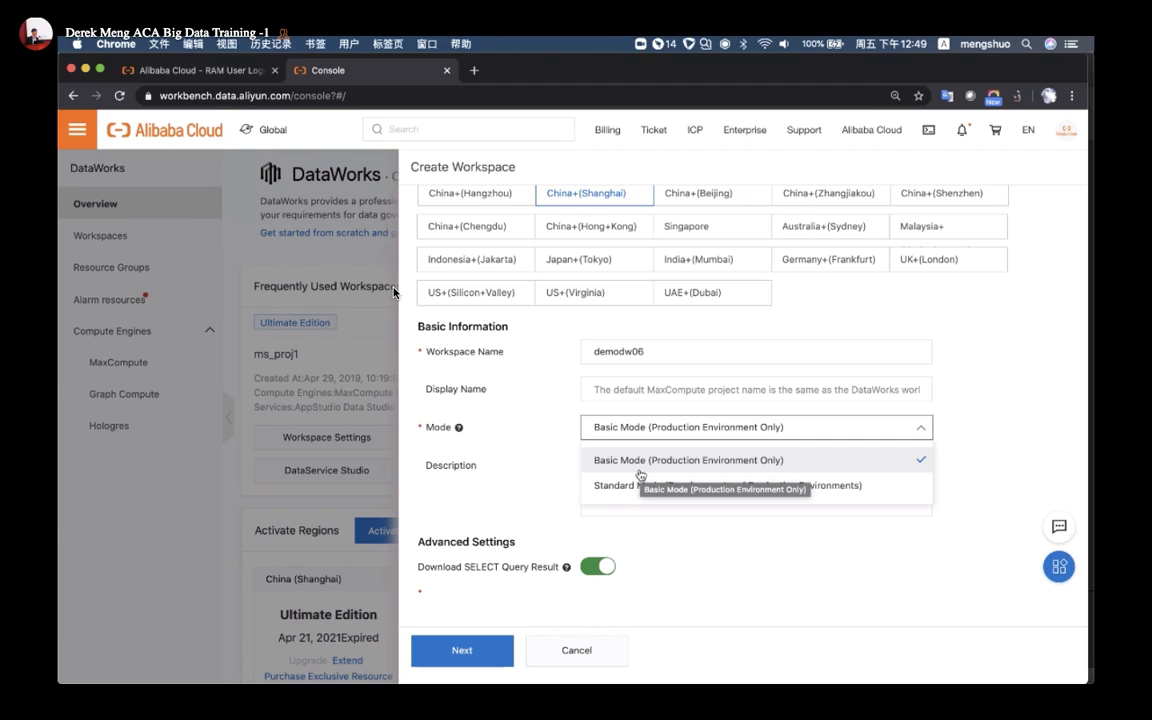
pyautogui.press('XF86AudioRaiseVolume')
pyautogui.press('XF86AudioRaiseVolume')
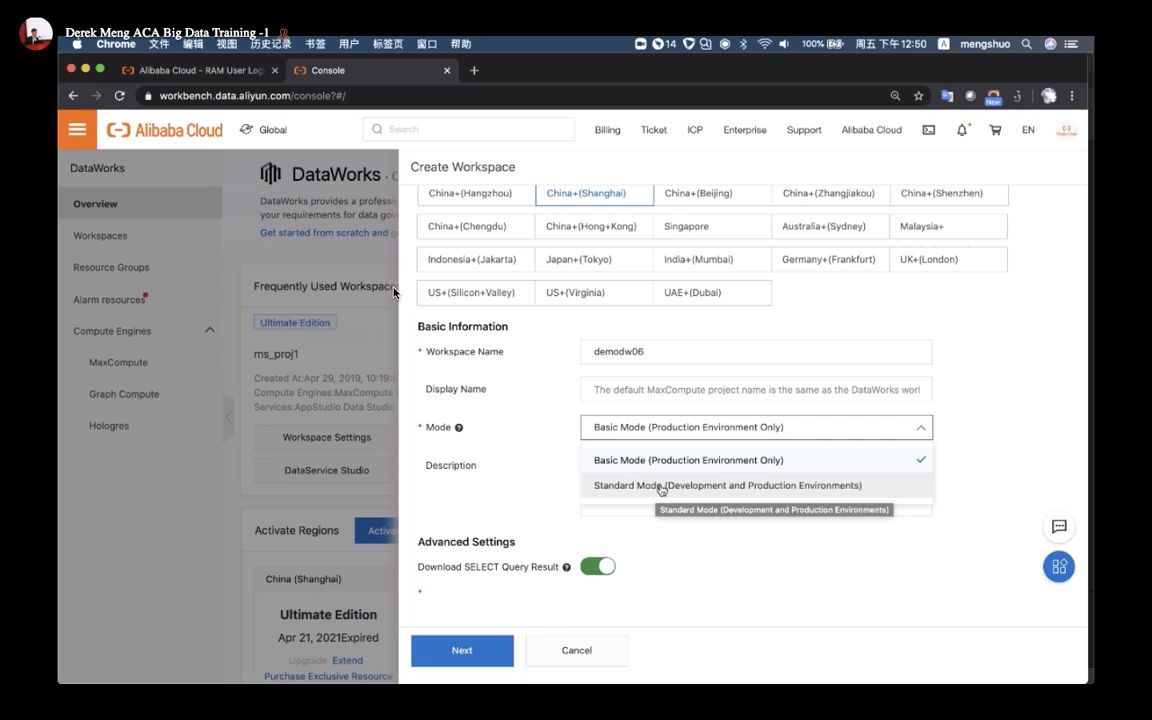
pyautogui.click(787, 486)
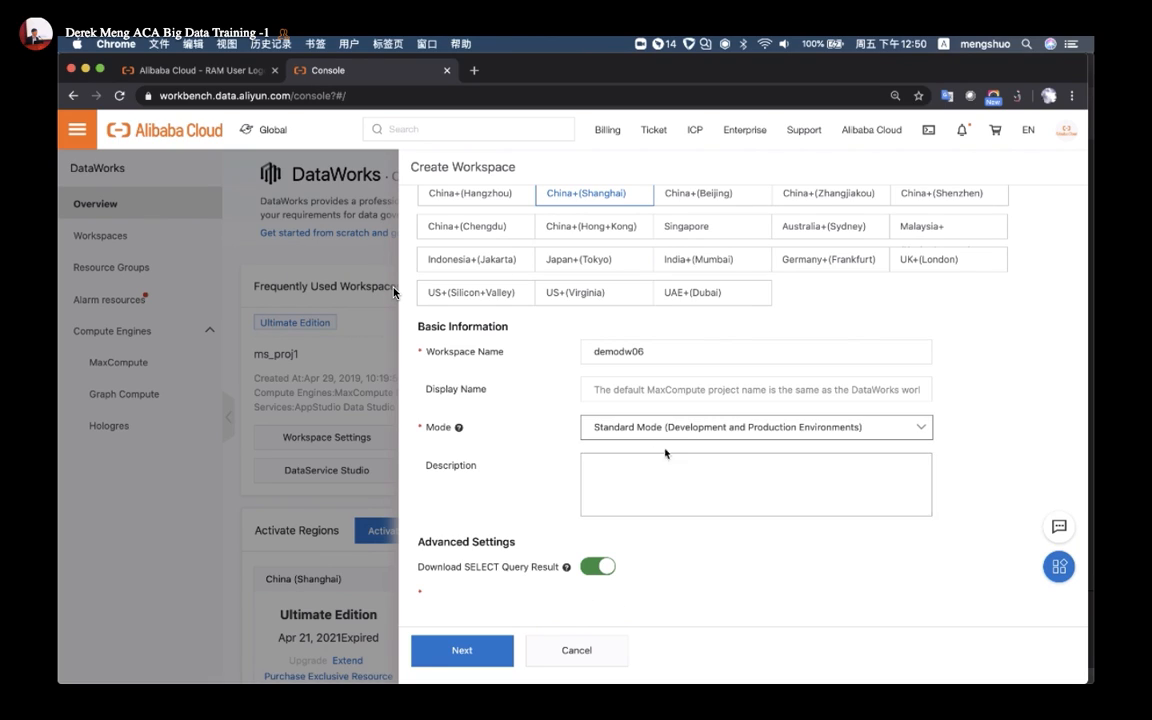
pyautogui.click(465, 651)
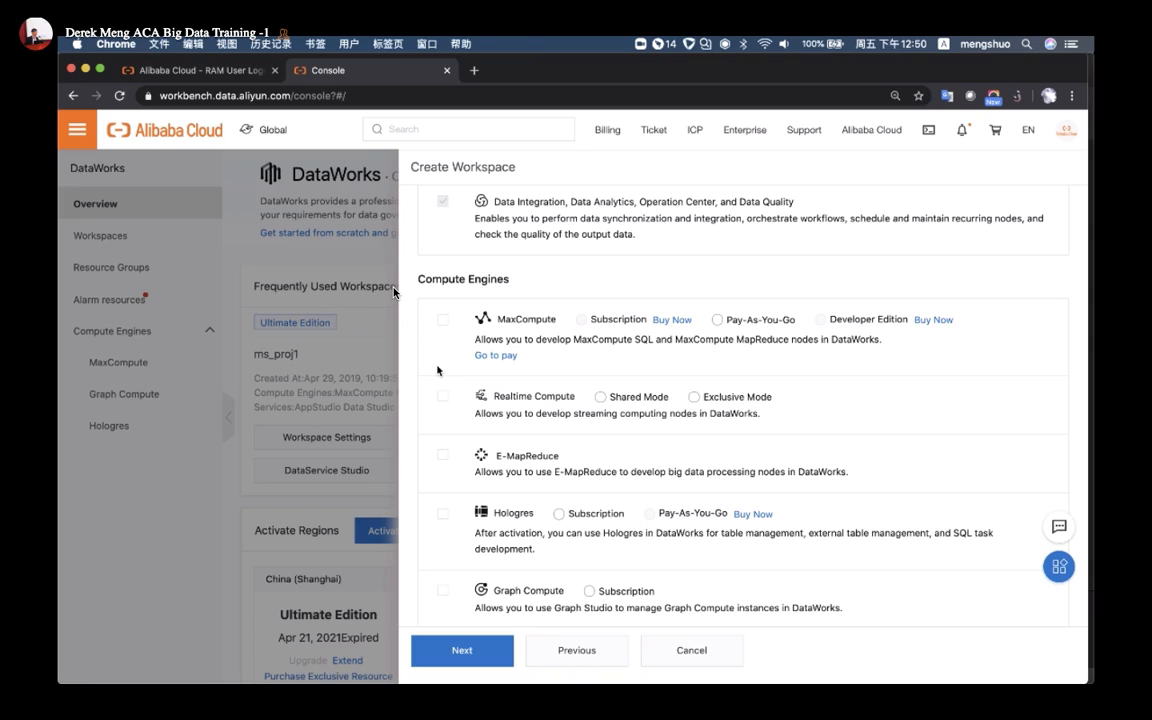
# Enable MaxCompute with Pay-As-You-Go billing as the workspace's compute engine
pyautogui.scroll(-3, 437, 370)
pyautogui.scroll(3, 470, 380)
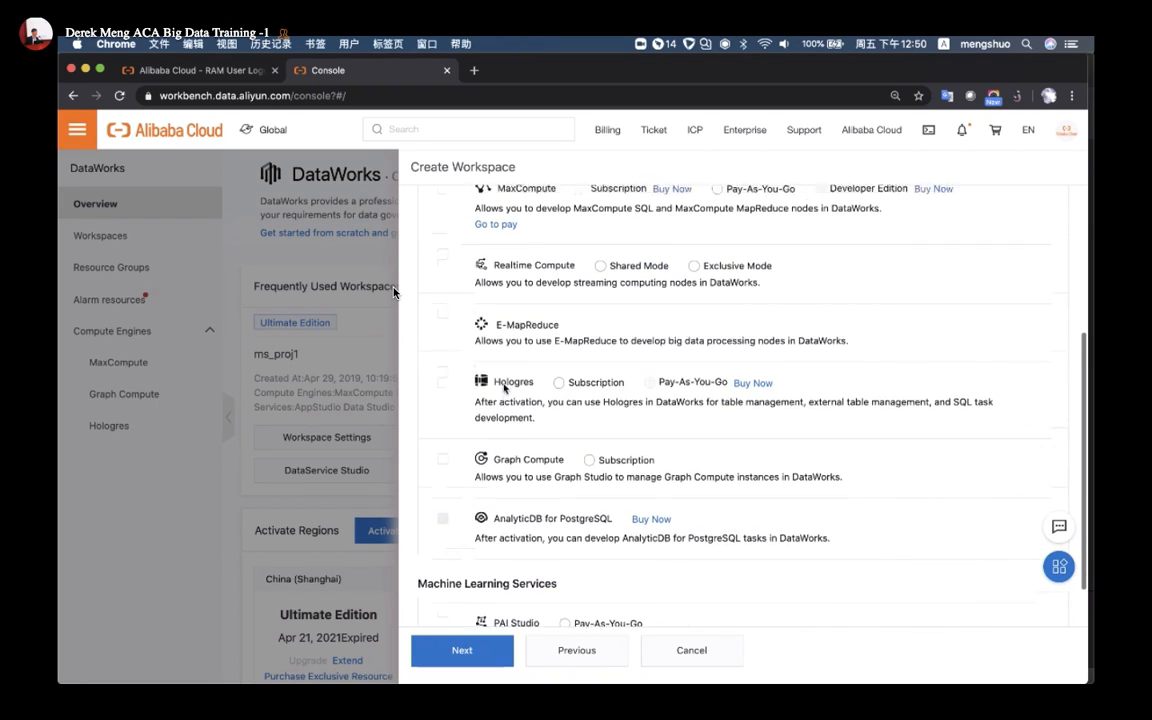
pyautogui.scroll(3, 505, 390)
pyautogui.click(443, 410)
# Enable PAI Studio with Pay-As-You-Go billing under the machine learning services and proceed to the engine details
pyautogui.scroll(-1, 447, 416)
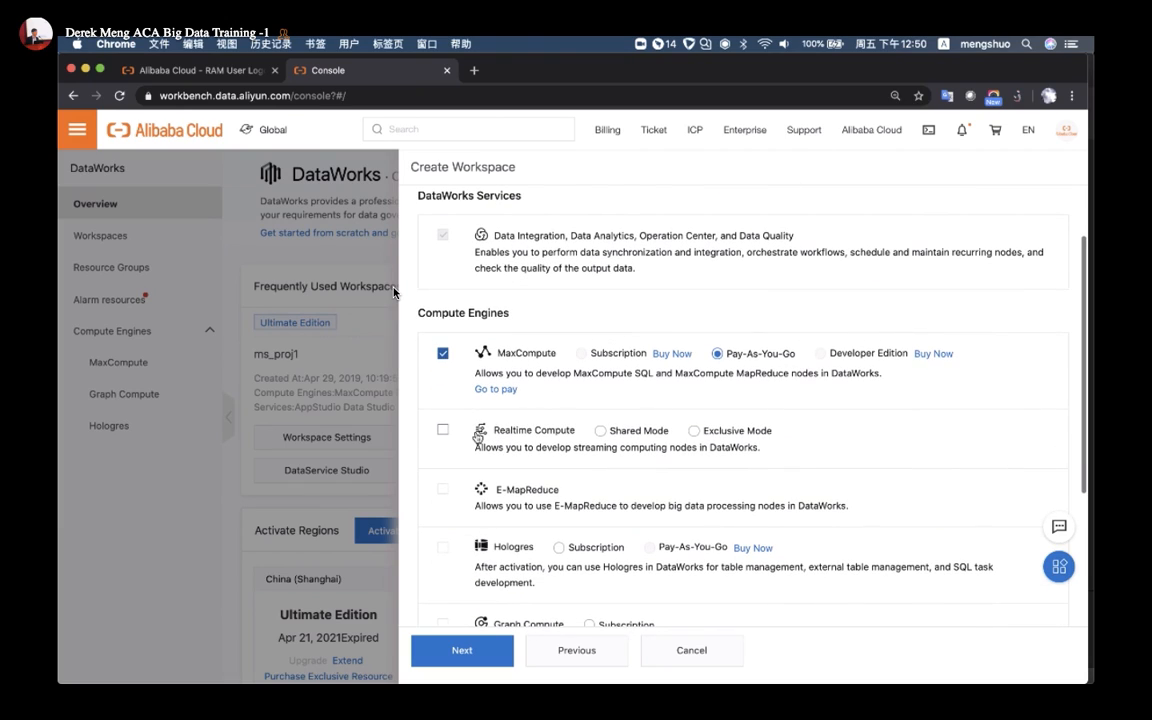
pyautogui.scroll(-1, 449, 433)
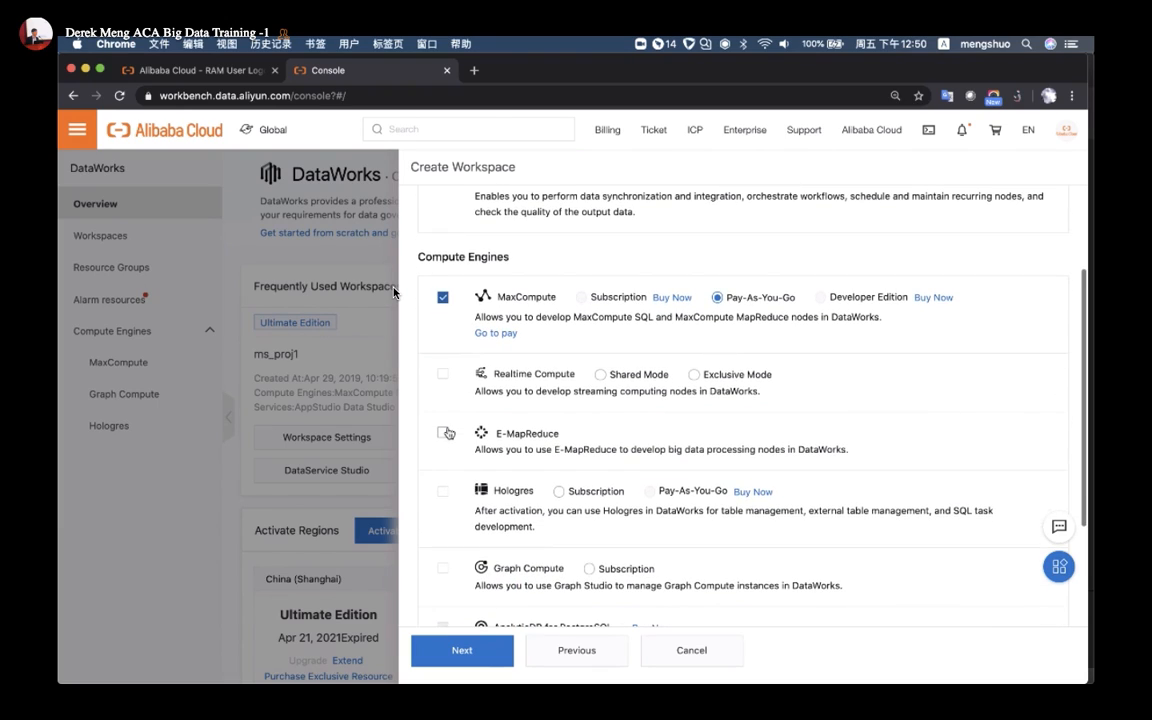
pyautogui.scroll(-1, 447, 420)
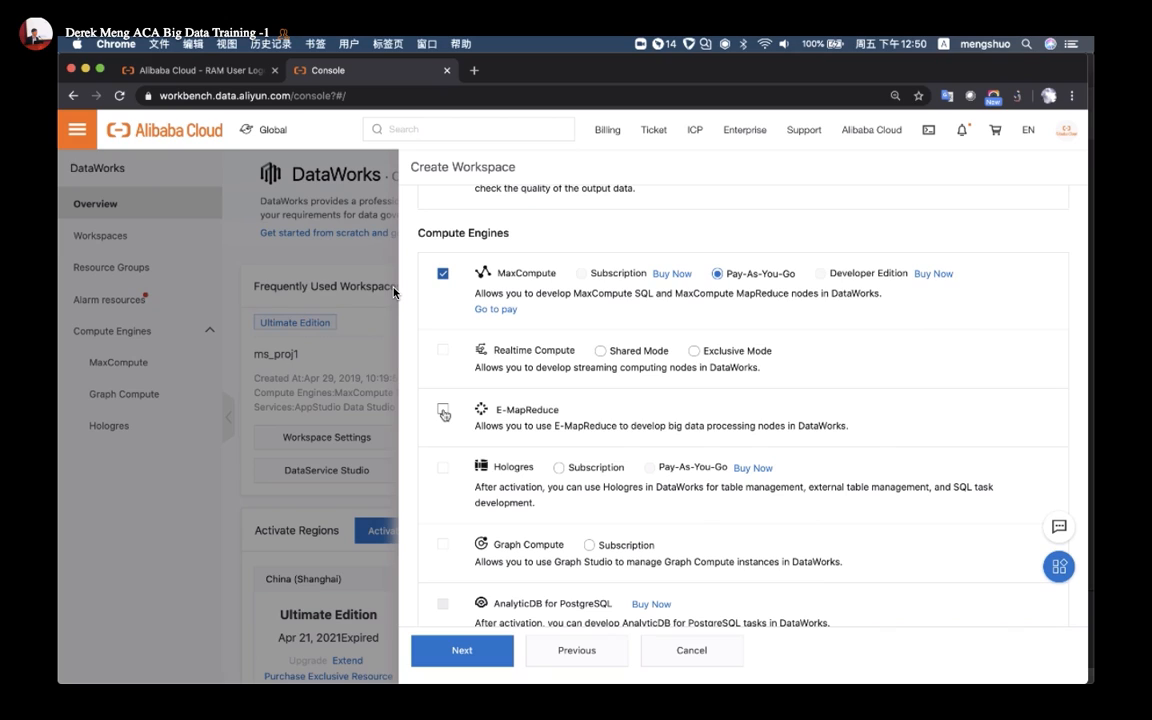
pyautogui.scroll(-1, 445, 414)
pyautogui.scroll(-1, 445, 414)
pyautogui.click(443, 565)
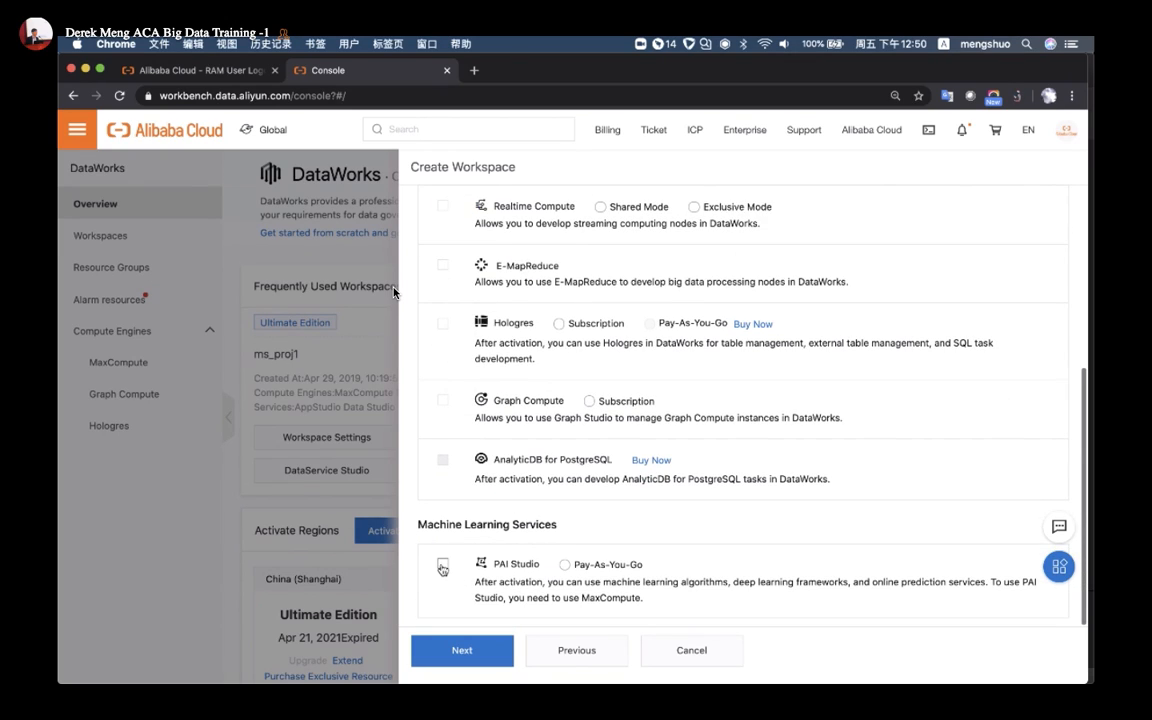
pyautogui.scroll(2, 500, 548)
pyautogui.scroll(-2, 500, 548)
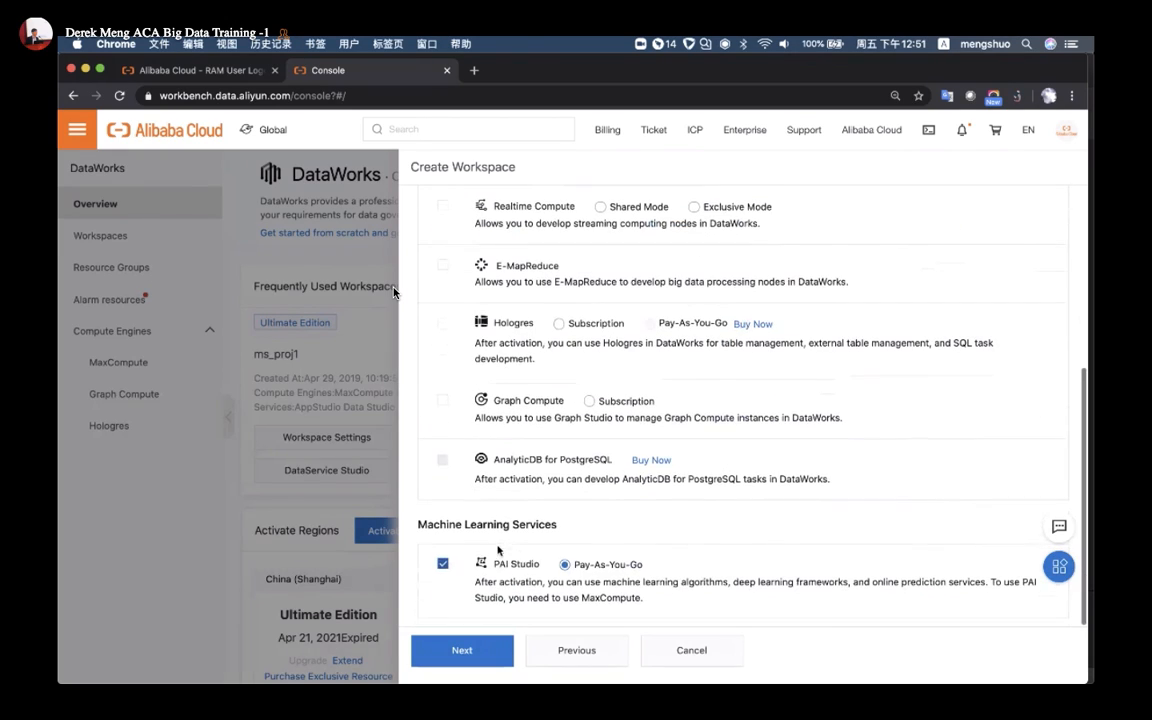
pyautogui.click(484, 652)
# Set the MaxCompute instance display name to demo06 and use the Pay-As-You-Go Default Resource Group
pyautogui.click(706, 331)
pyautogui.write('demo06')
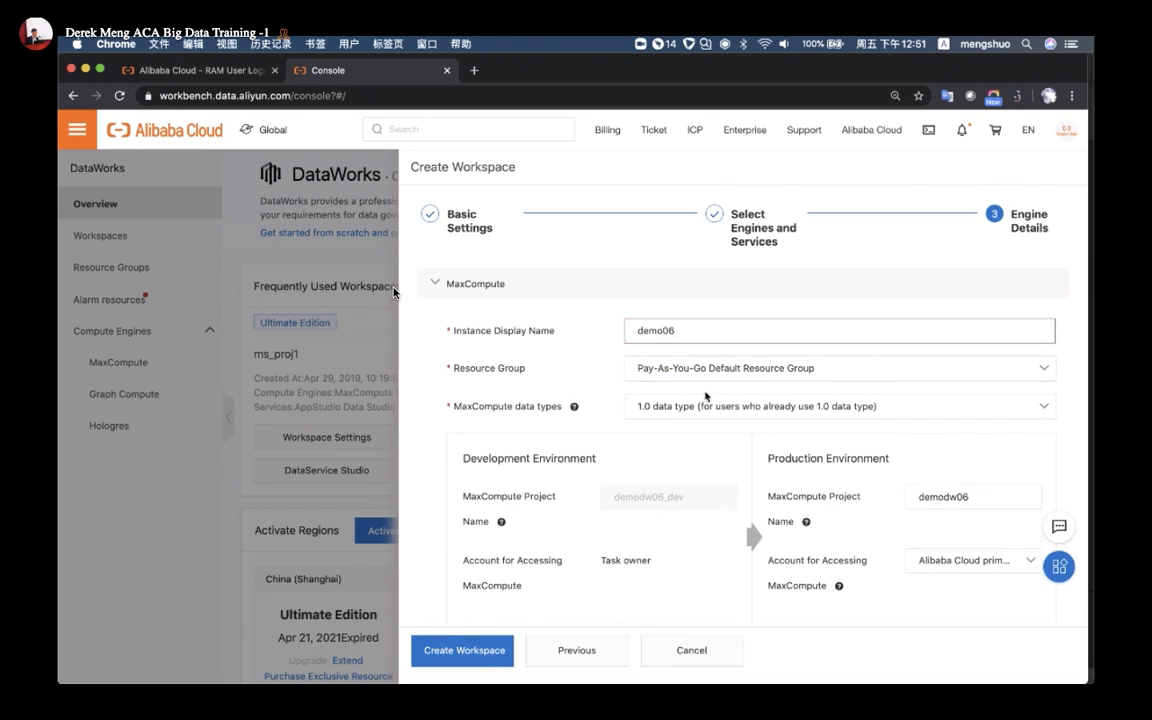
pyautogui.scroll(-1, 706, 396)
pyautogui.click(760, 345)
pyautogui.click(753, 274)
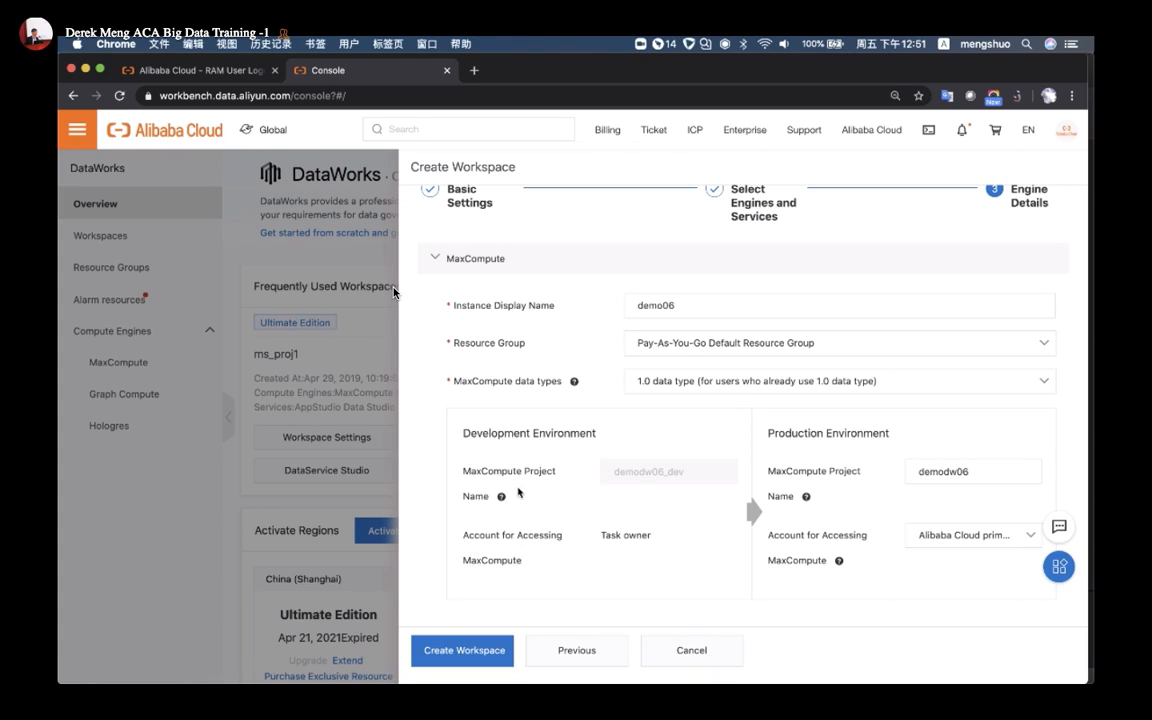
# Set the MaxCompute data types to 2.0 data type (recommended) and create the workspace
pyautogui.click(691, 381)
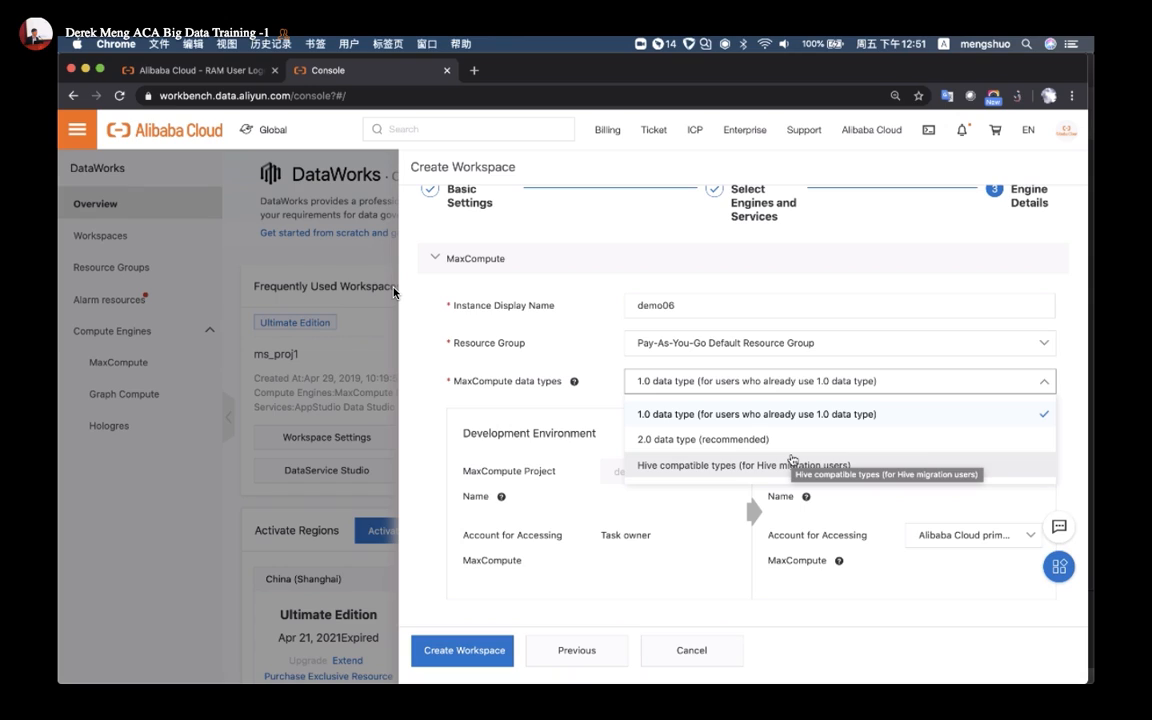
pyautogui.click(738, 448)
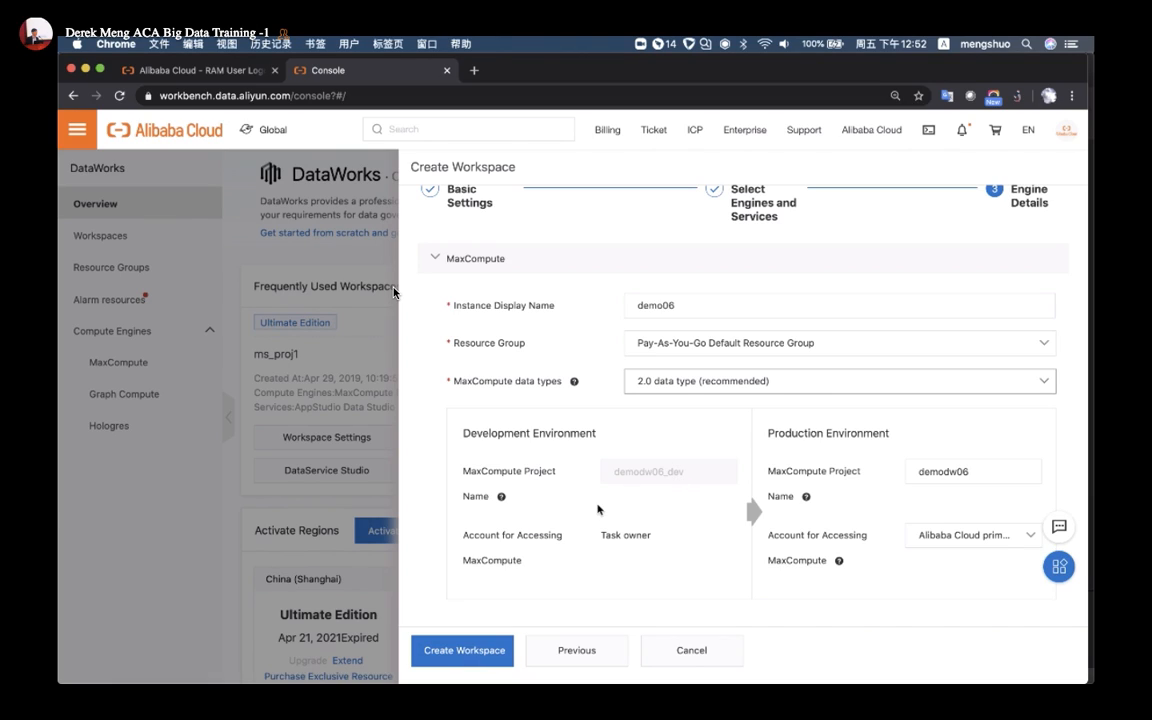
pyautogui.click(481, 656)
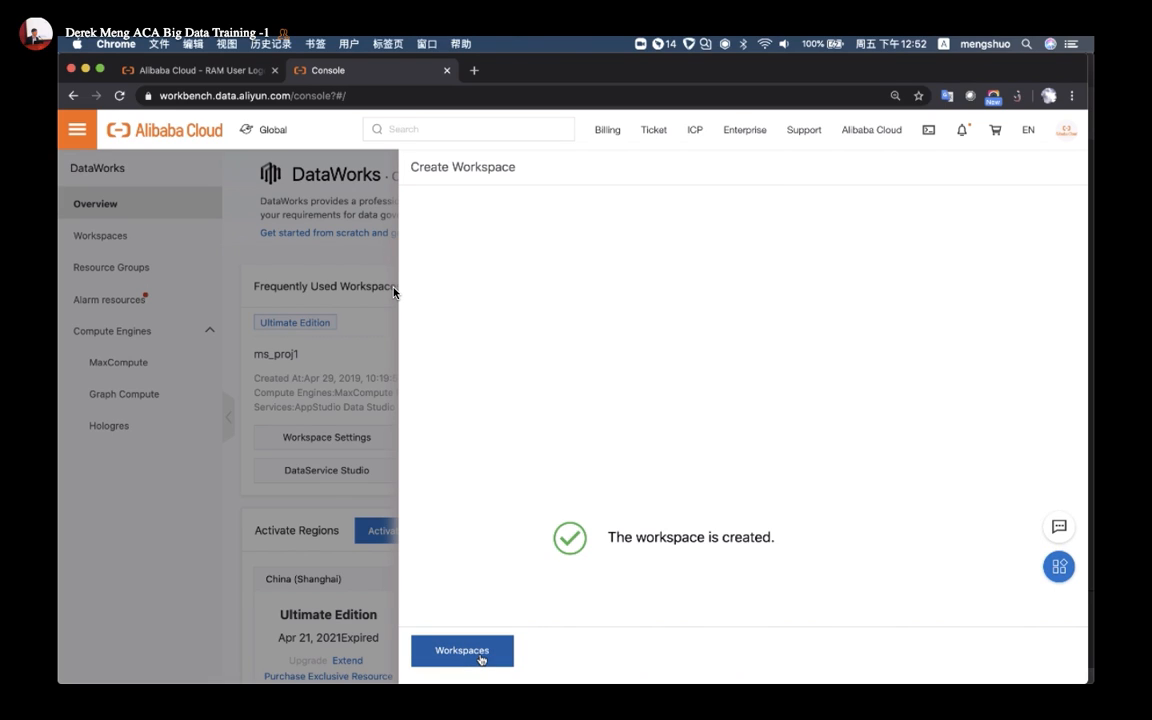
# Open the workspace list and switch its region to China (Shanghai)
pyautogui.click(481, 652)
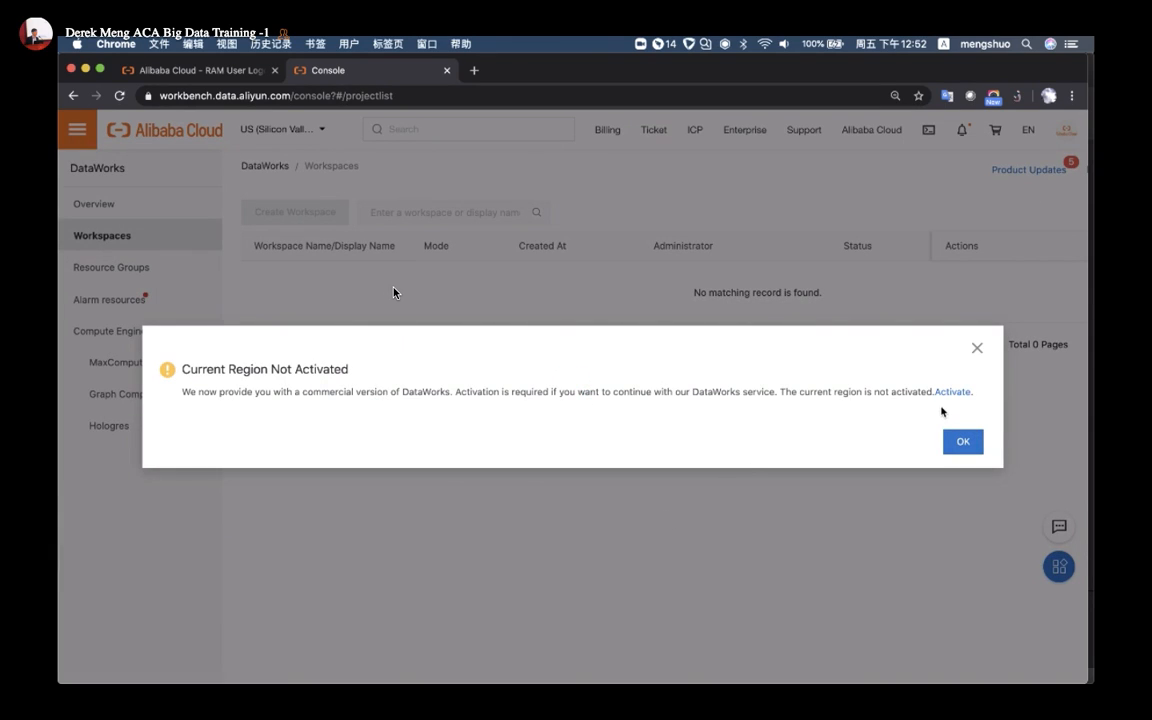
pyautogui.click(952, 391)
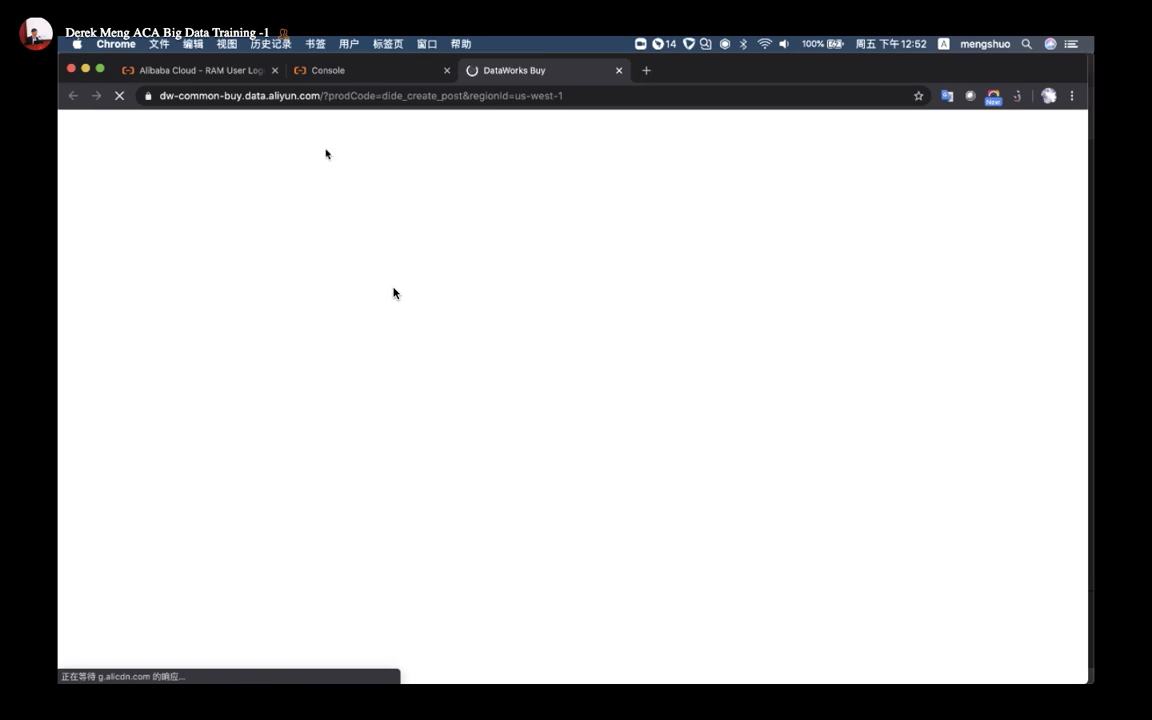
pyautogui.click(368, 72)
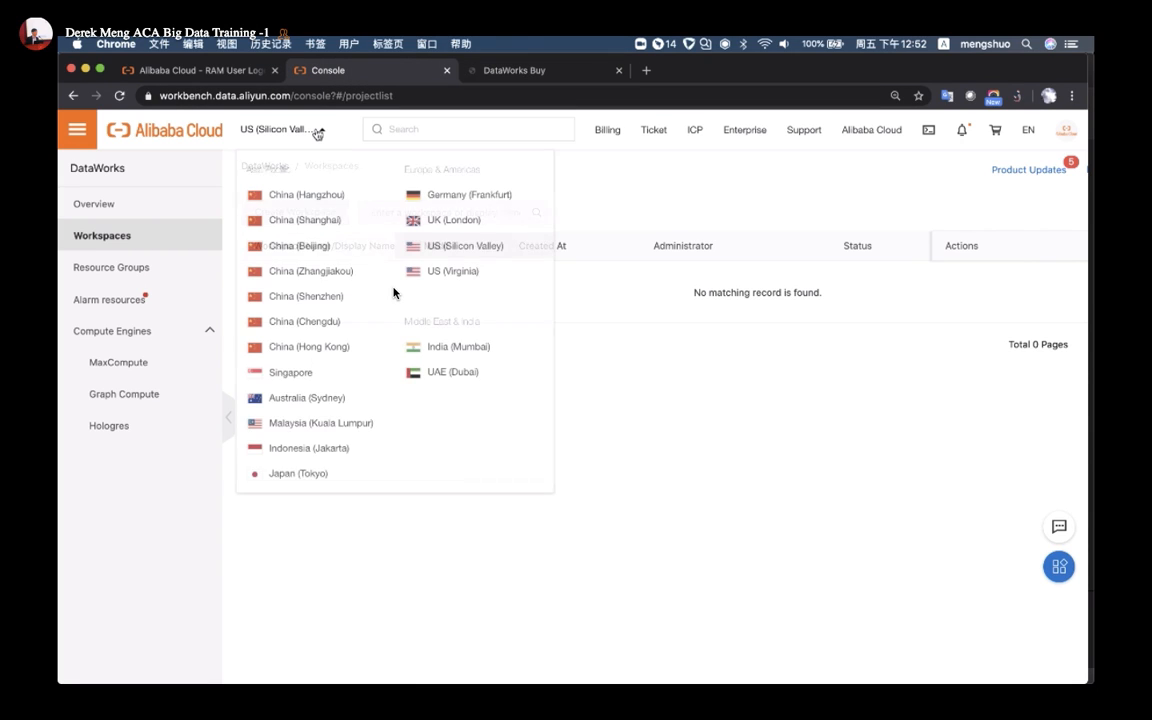
pyautogui.click(283, 129)
pyautogui.click(314, 212)
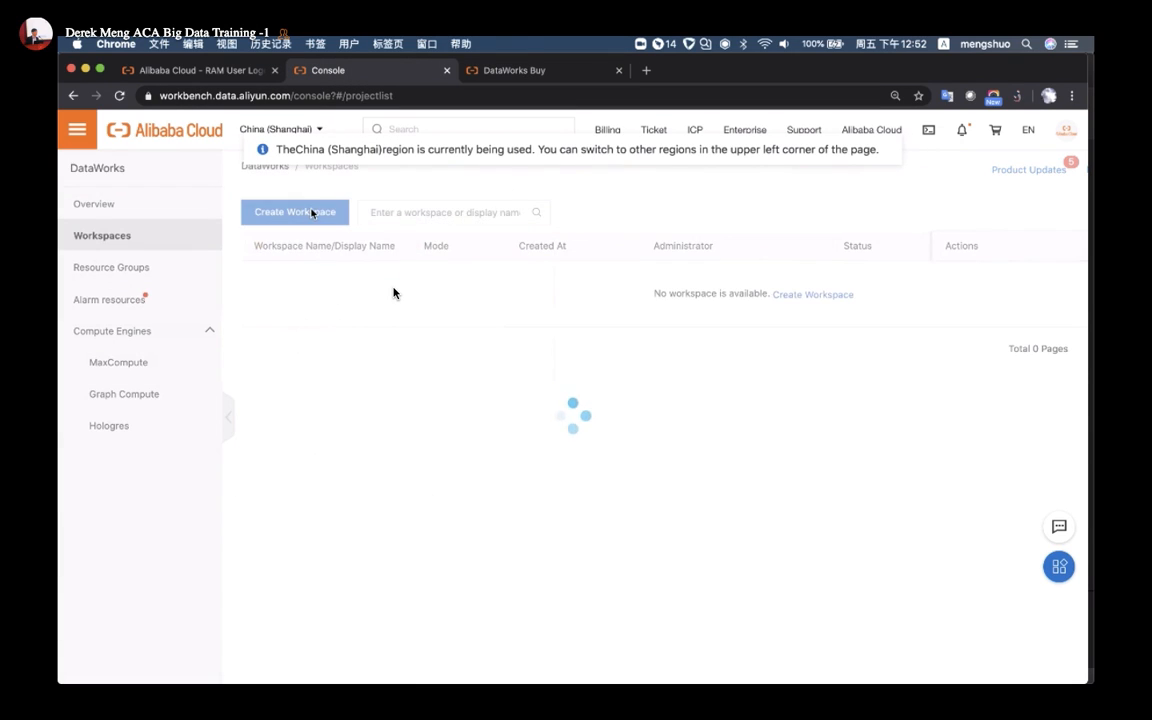